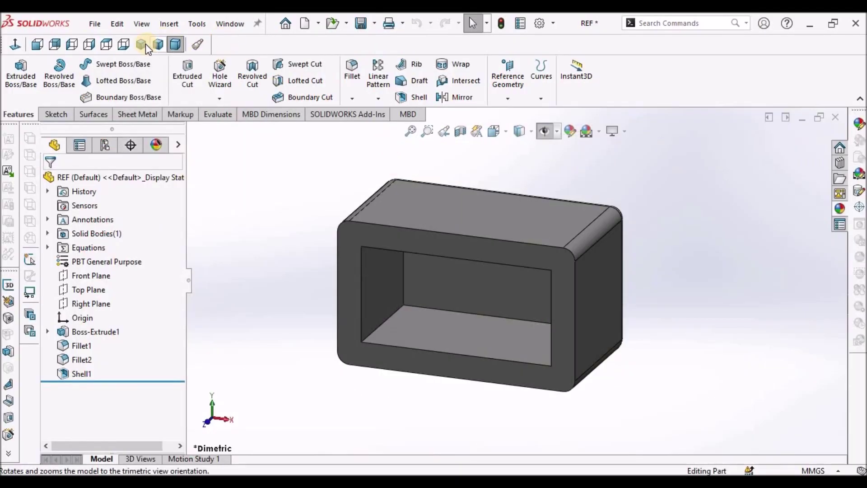
Switch the box part to isometric, then dimetric orientation, and rotate it to show more front.
click(142, 44)
click(177, 47)
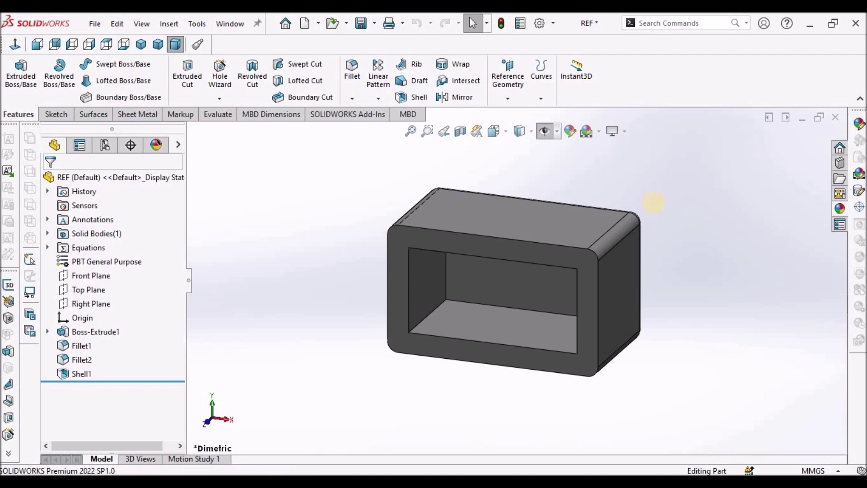
key(Right)
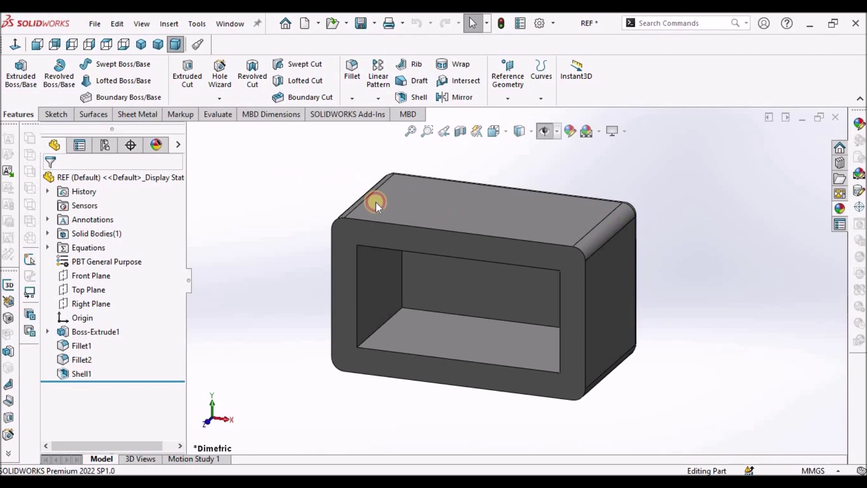
scroll(549, 270, up, 2)
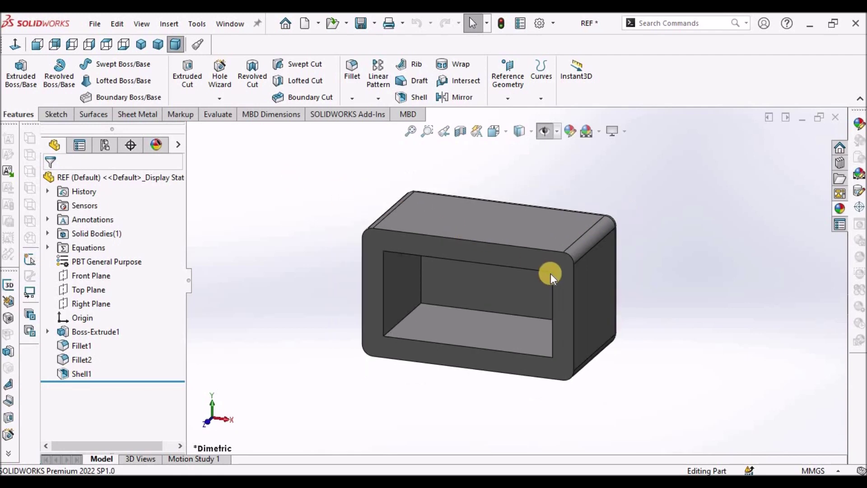
Turn perspective view on, then off again, and fit the whole part in the window.
click(140, 24)
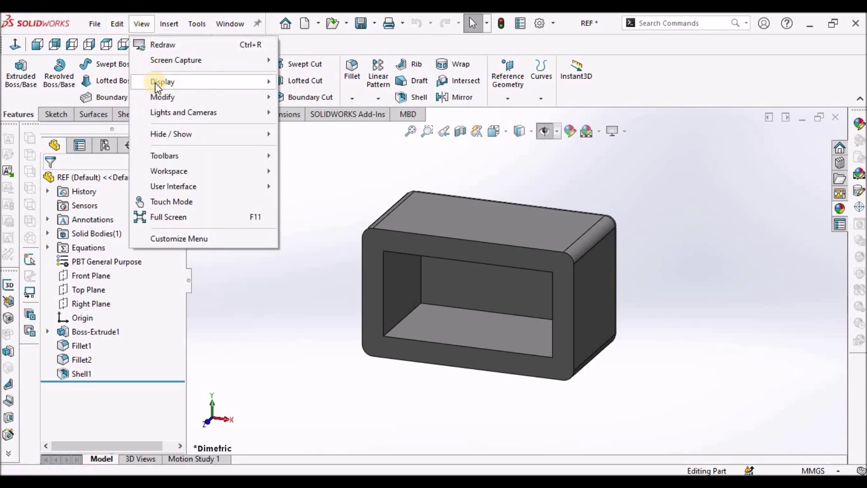
mouse_move(157, 84)
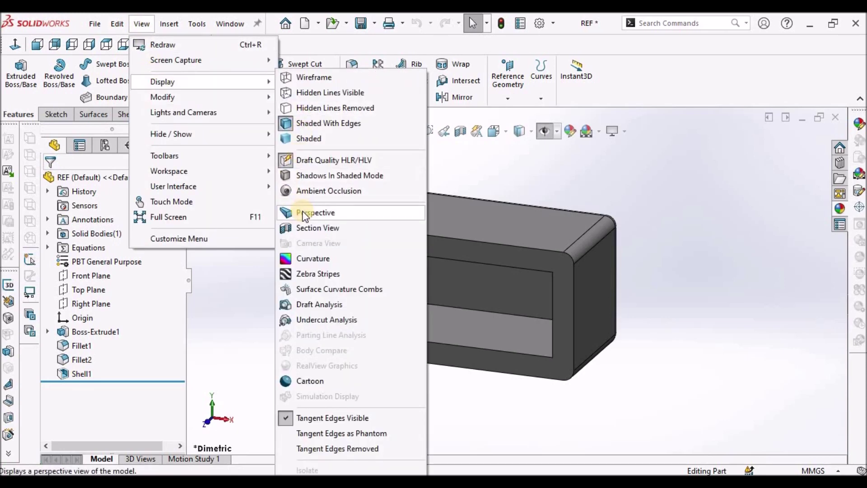
click(341, 217)
scroll(540, 309, down, 2)
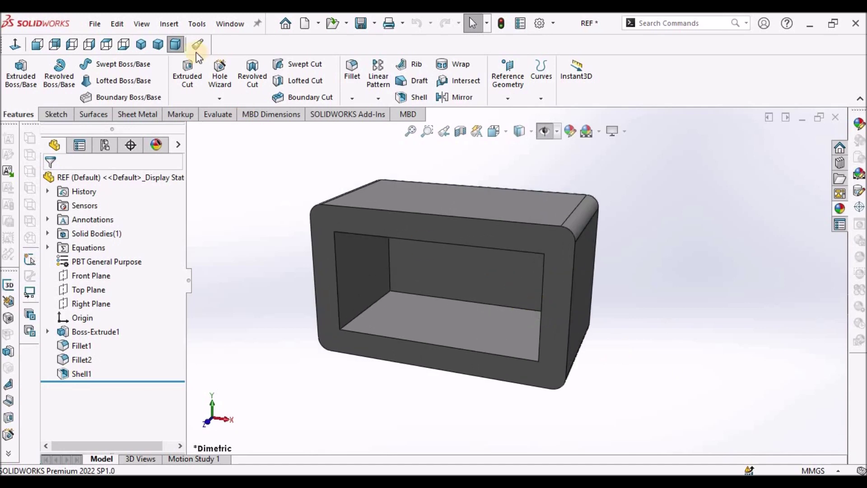
click(140, 27)
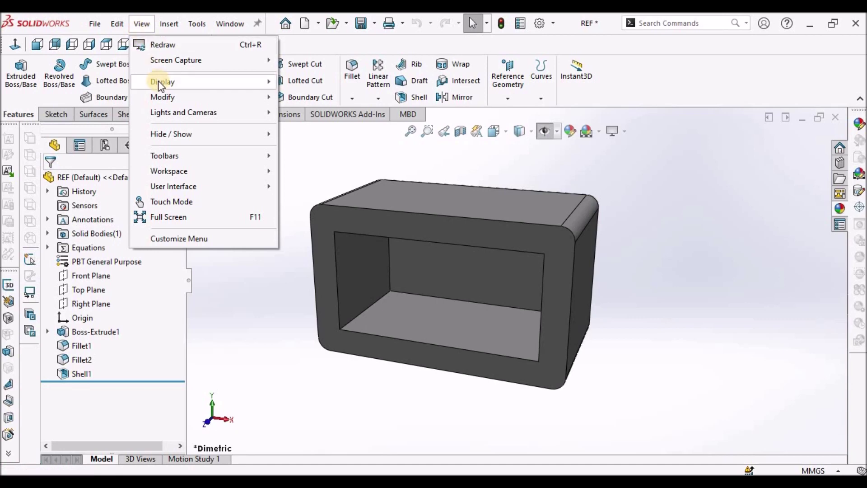
mouse_move(158, 81)
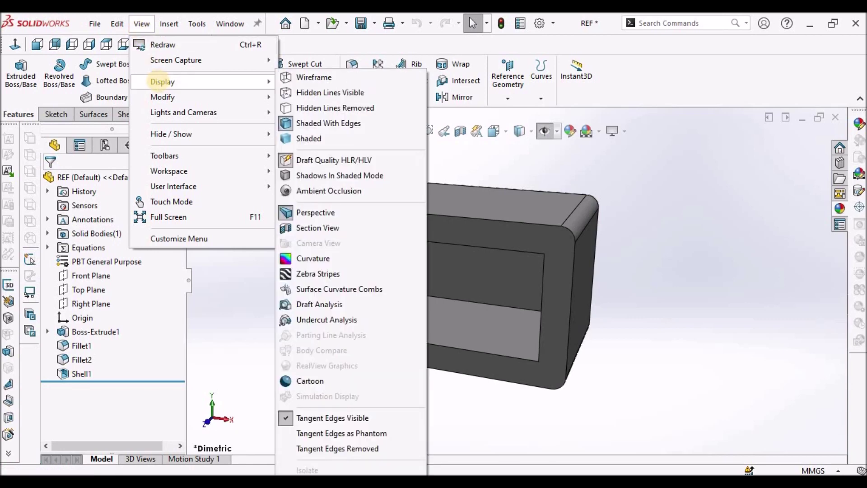
click(314, 210)
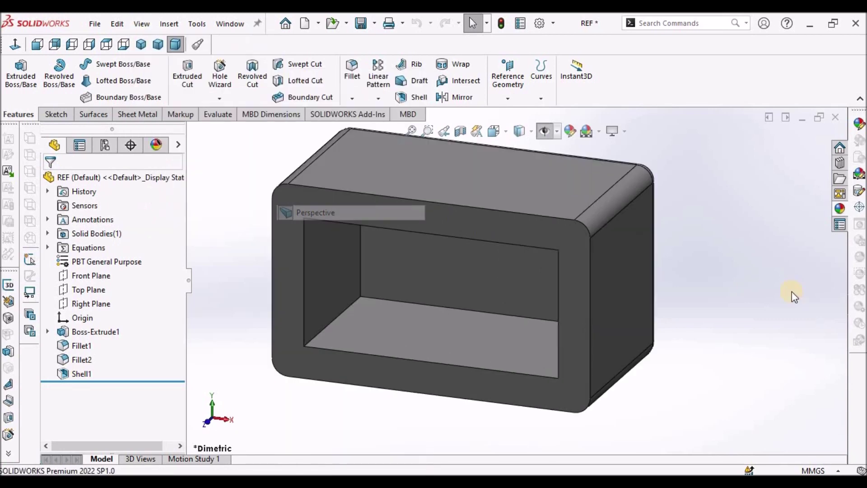
key(f)
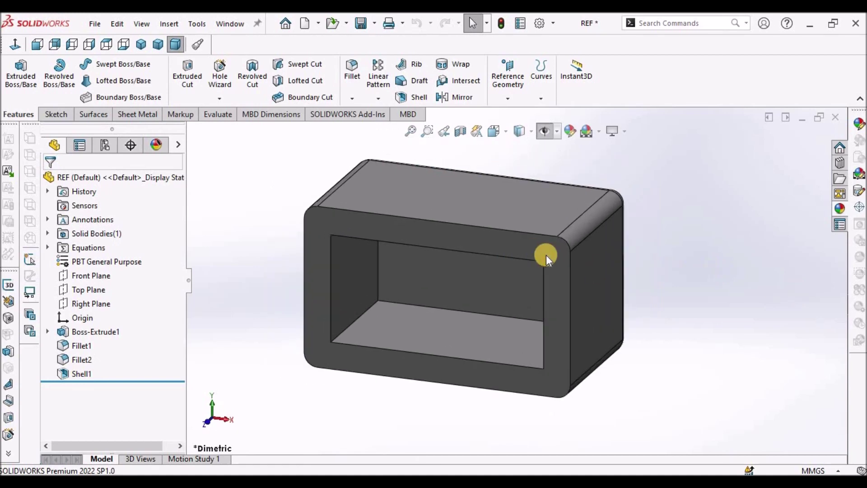
Turn perspective view back on for the box part.
click(141, 23)
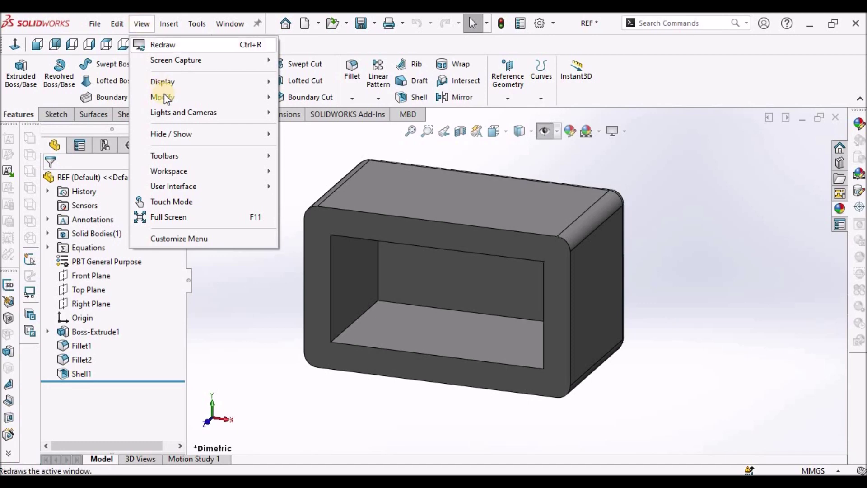
mouse_move(170, 101)
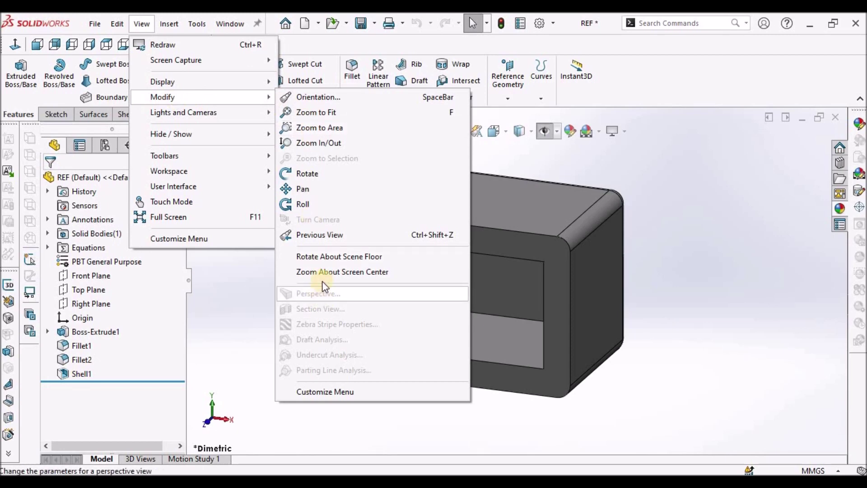
mouse_move(178, 86)
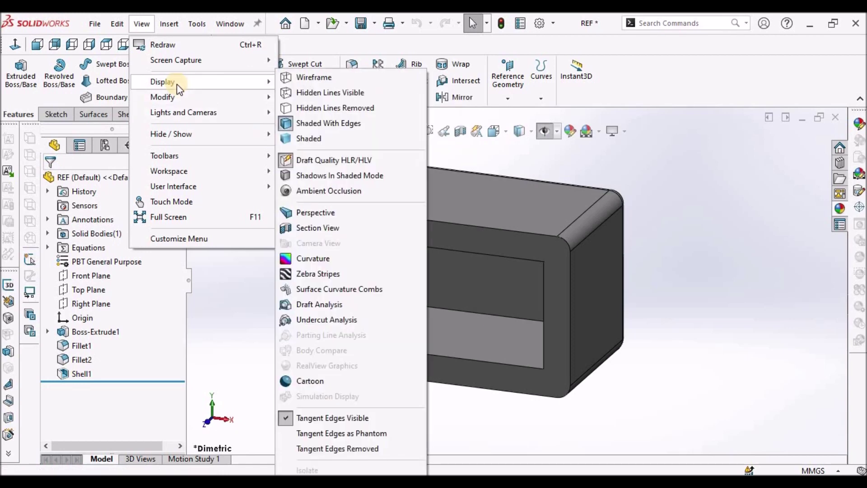
click(311, 212)
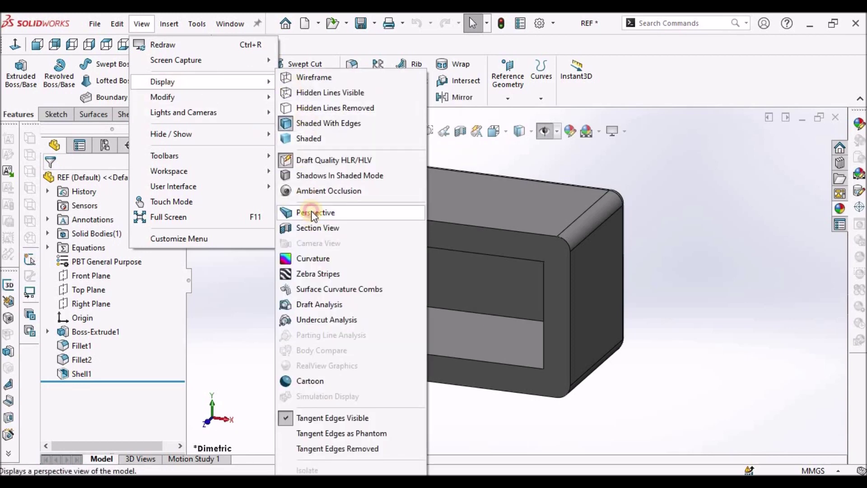
click(142, 23)
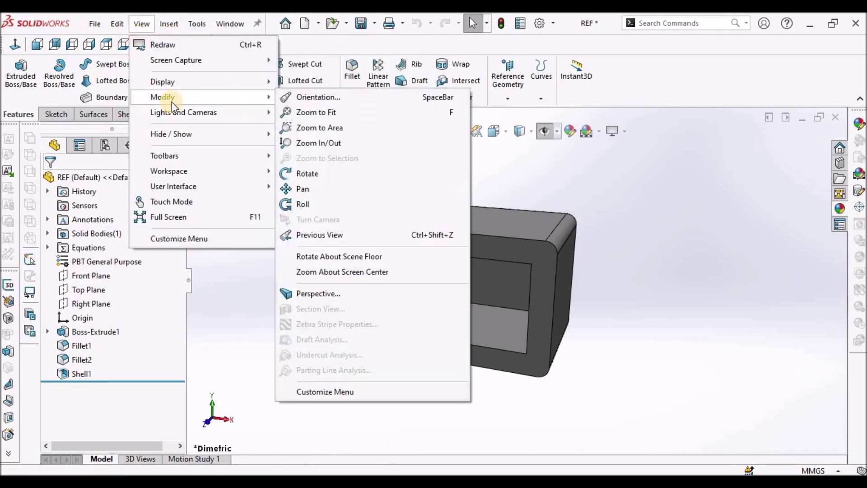
Open the perspective settings and try observer positions 1, 1.5 and 0.1.
click(324, 293)
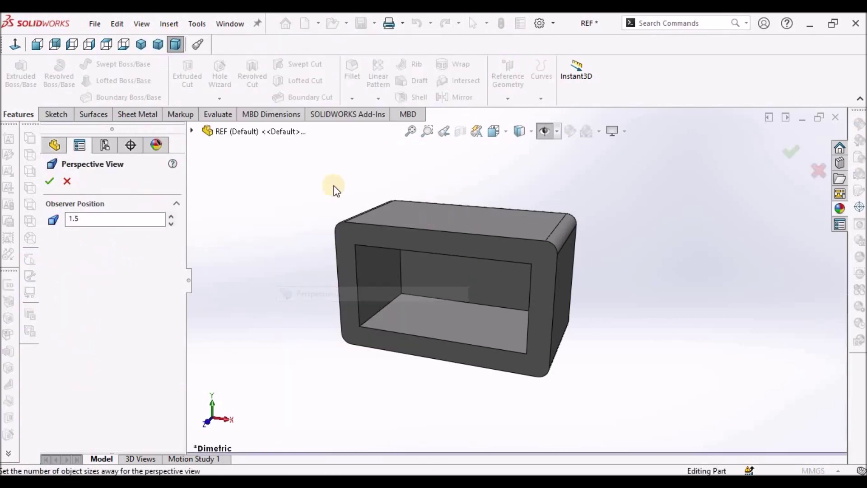
double_click(132, 221)
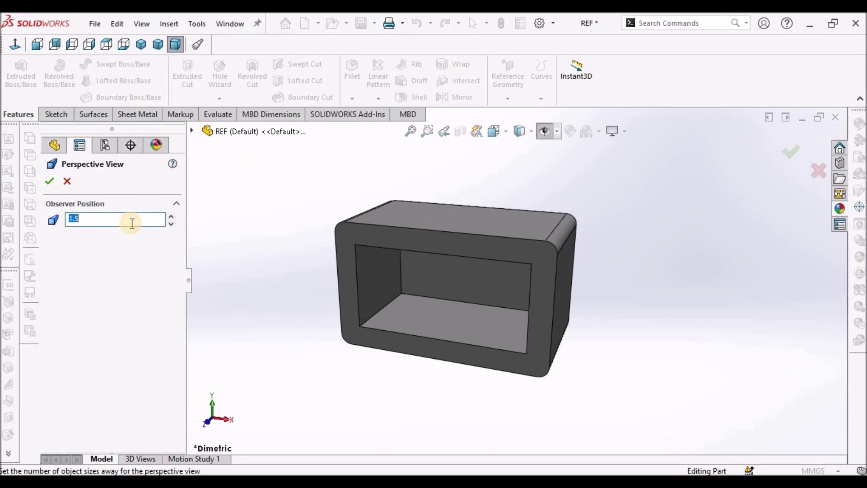
text(1)
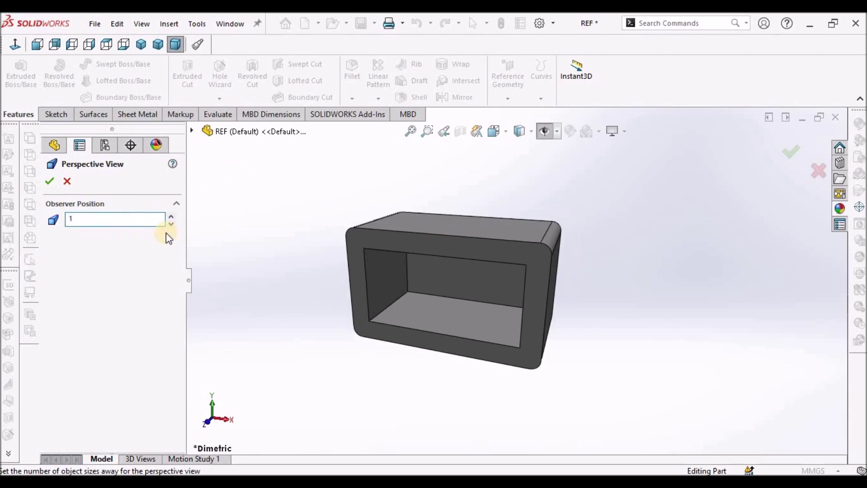
scroll(425, 262, down, 2)
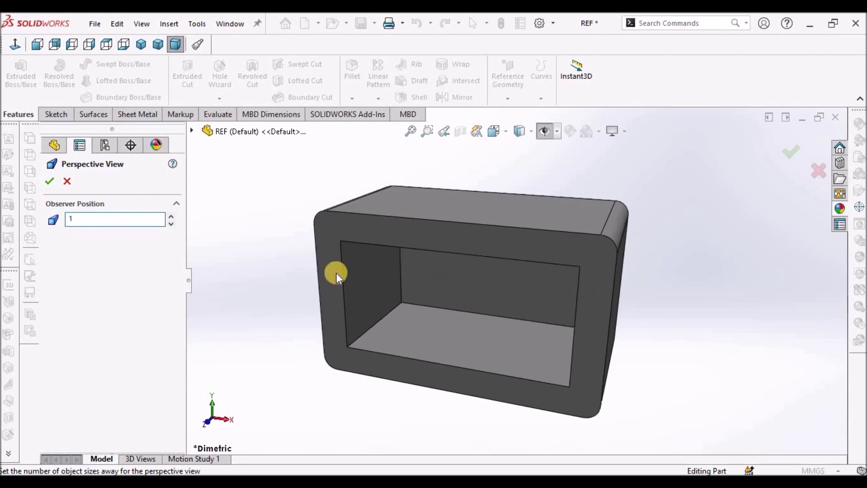
double_click(102, 220)
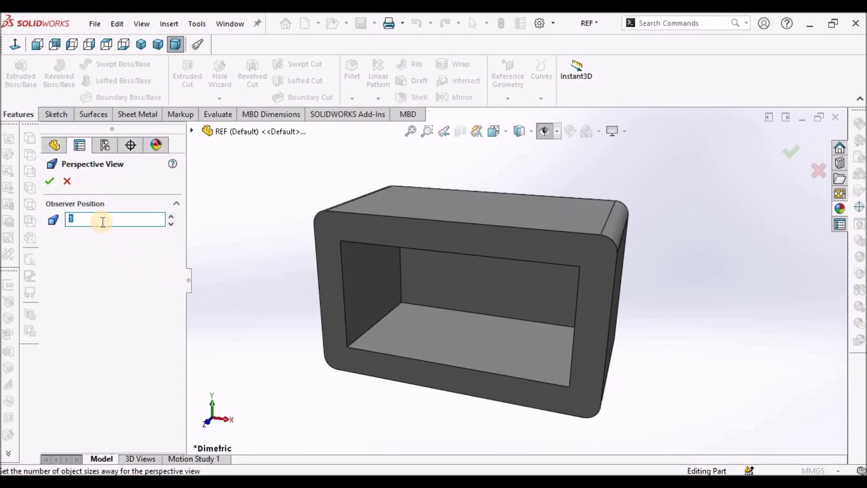
text(1.5)
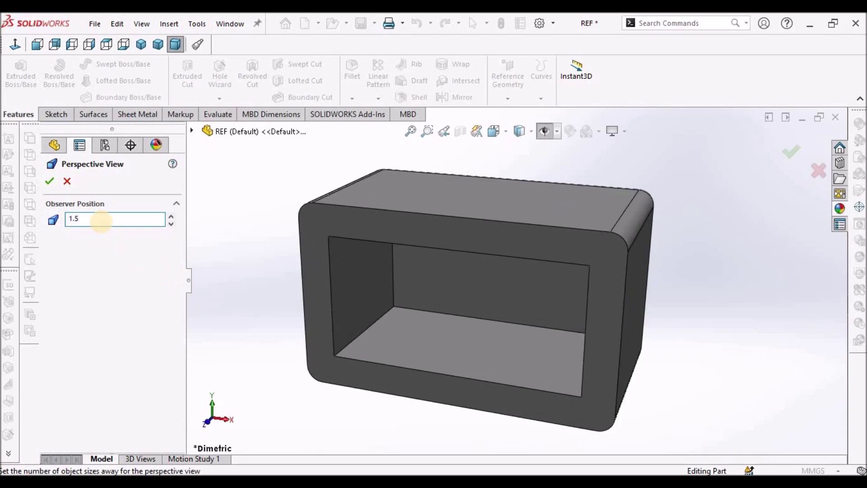
double_click(95, 225)
text(.1)
key(Return)
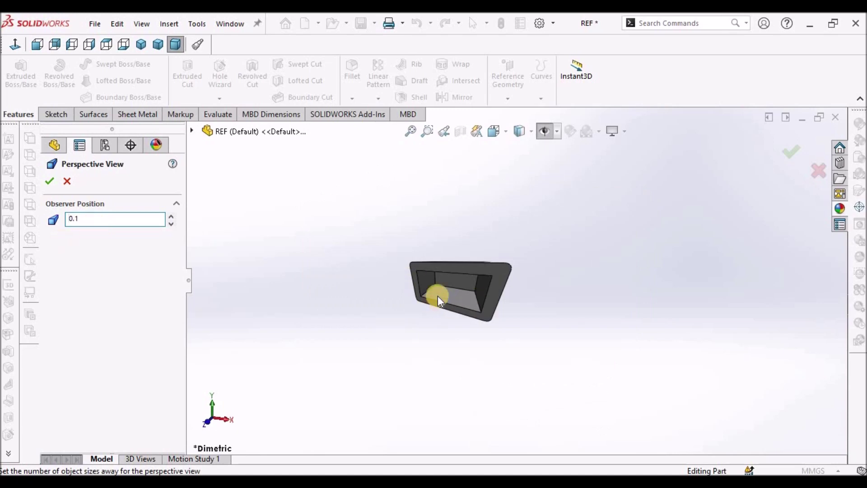
Try observer position 5, then set it to 0.5 and confirm the perspective settings.
scroll(544, 262, down, 6)
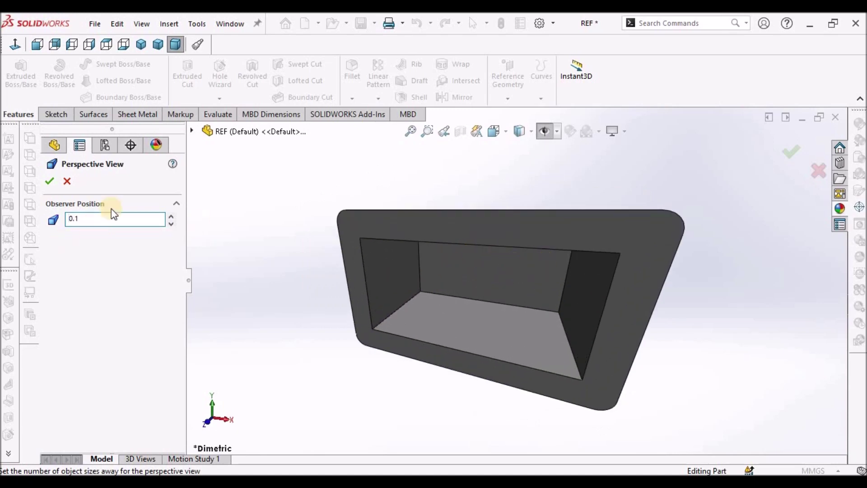
double_click(105, 218)
text(5)
key(Return)
scroll(445, 333, up, 5)
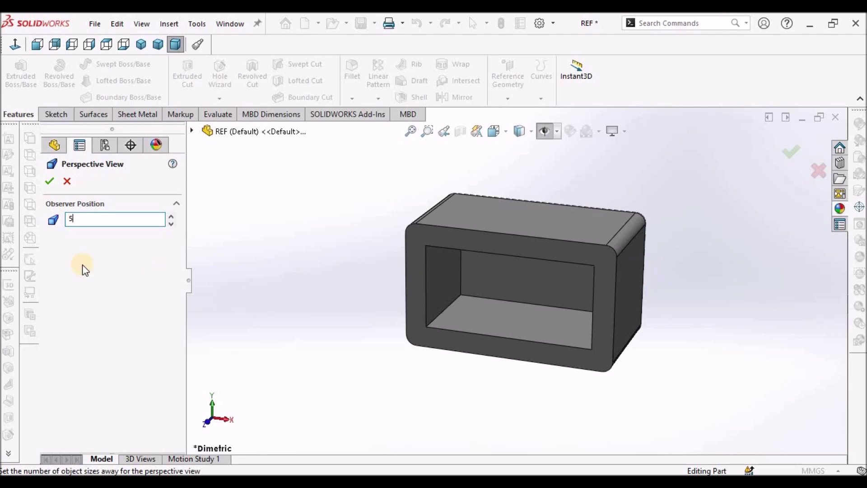
double_click(76, 218)
text(0.5)
key(Return)
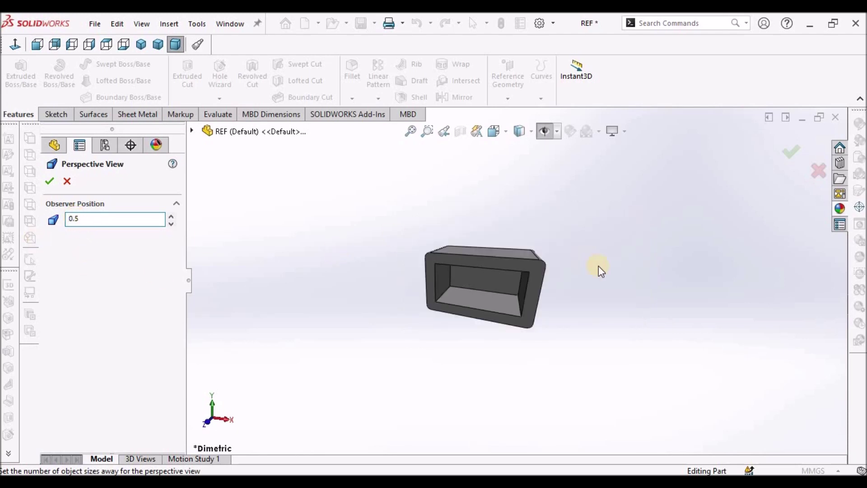
click(49, 181)
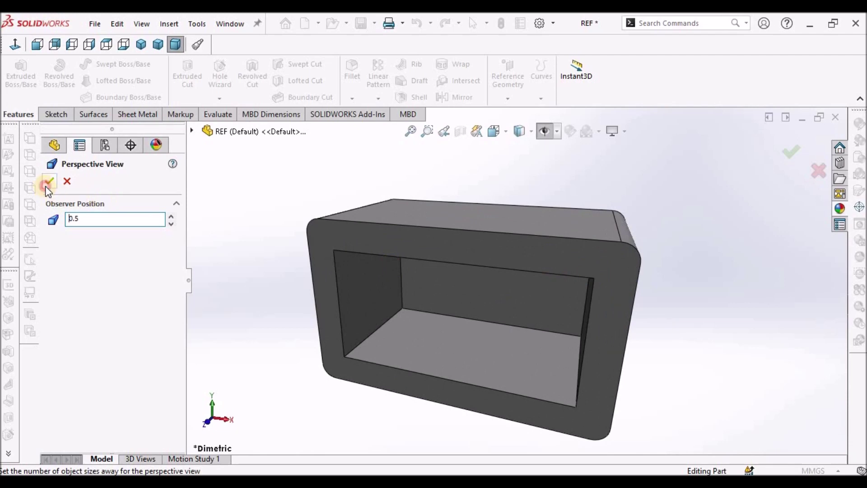
Switch to the Acrobat slides and back to the REF ASMBLY assembly window.
scroll(564, 278, up, 2)
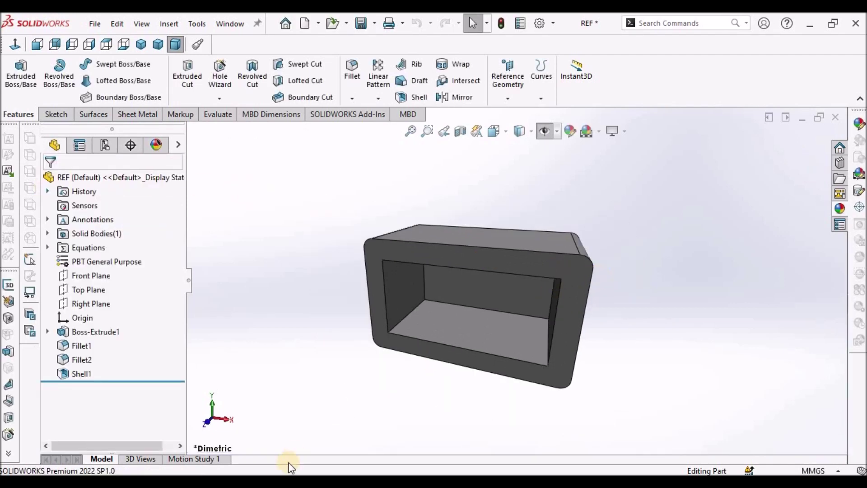
key(alt+Tab)
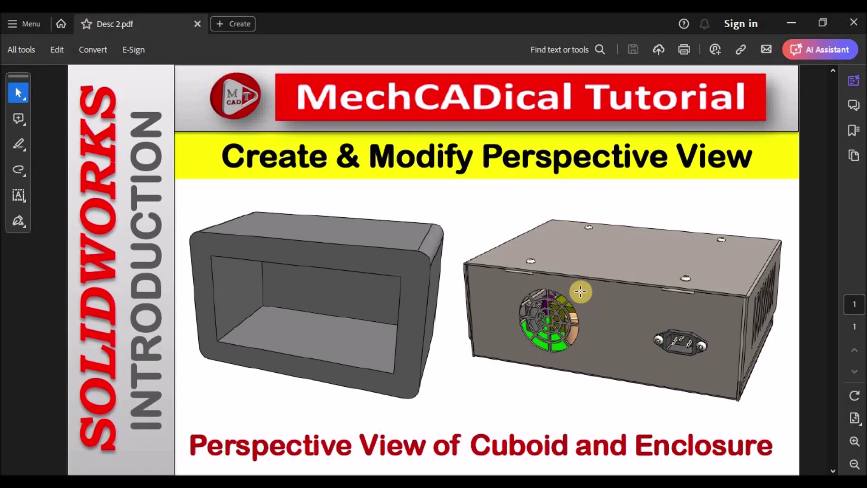
key(alt+Tab)
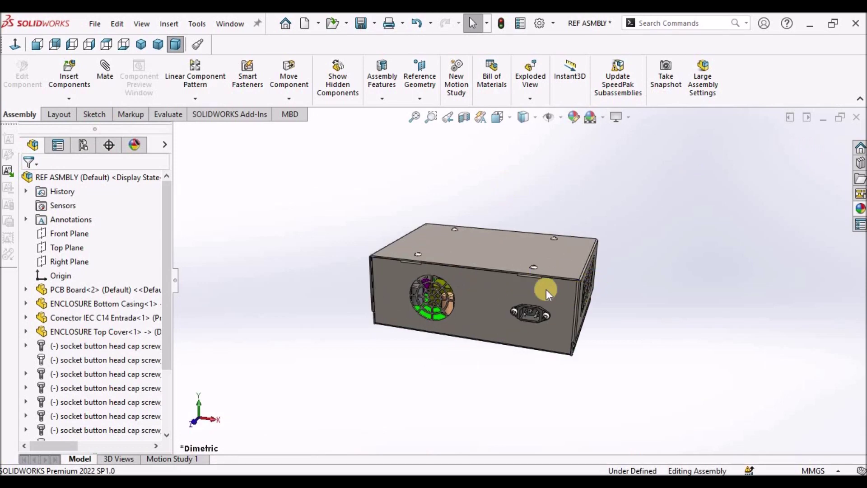
Zoom in on the enclosure and toggle perspective on, then off again from View Settings.
scroll(541, 292, down, 2)
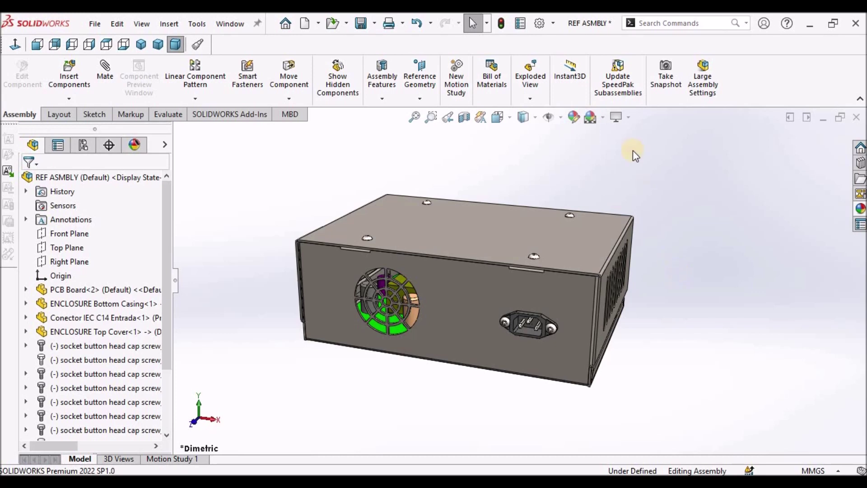
click(628, 118)
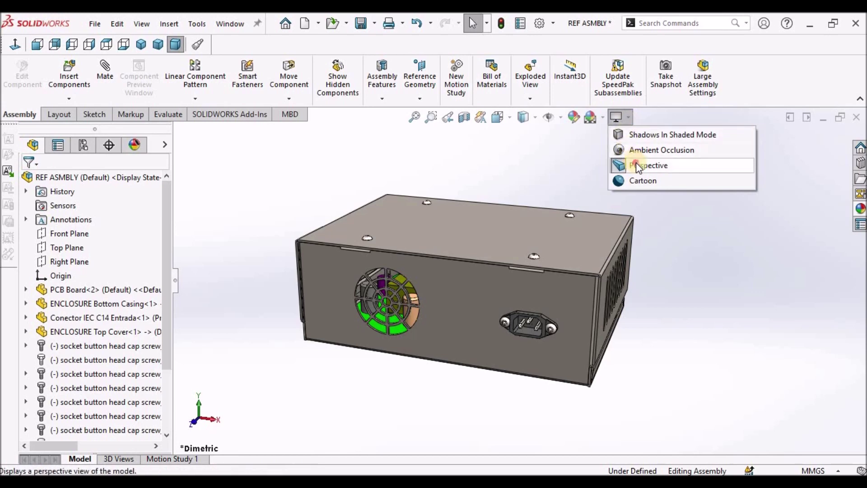
click(636, 165)
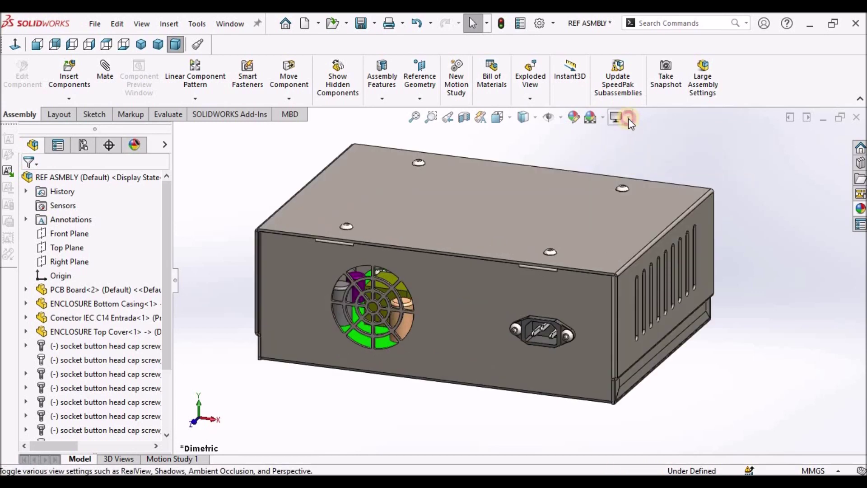
click(627, 118)
click(637, 165)
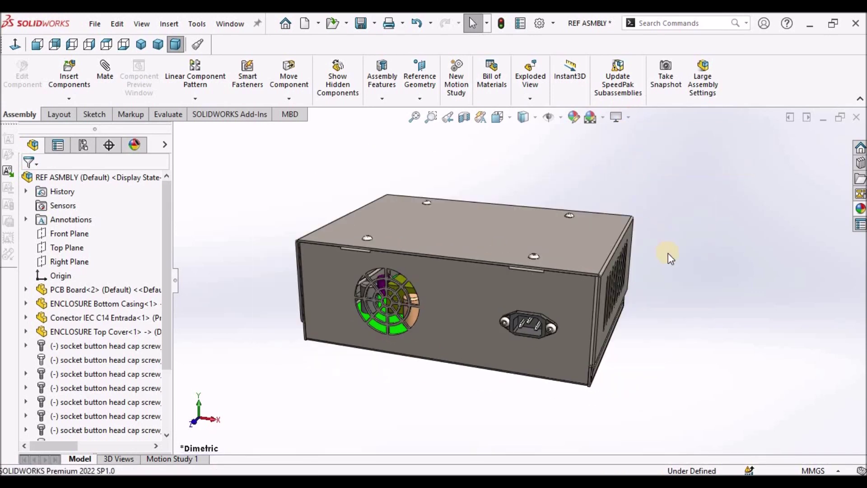
Open the Perspective View settings and set the observer position to 0.5.
click(141, 24)
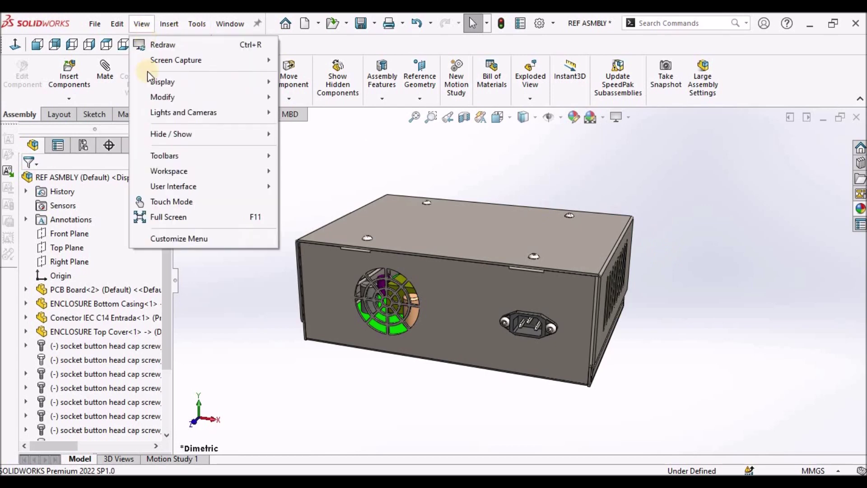
mouse_move(175, 99)
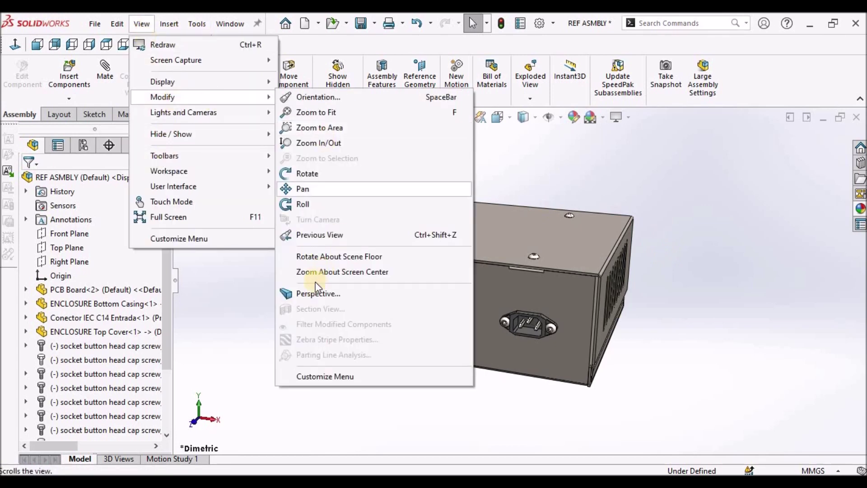
click(312, 293)
click(76, 221)
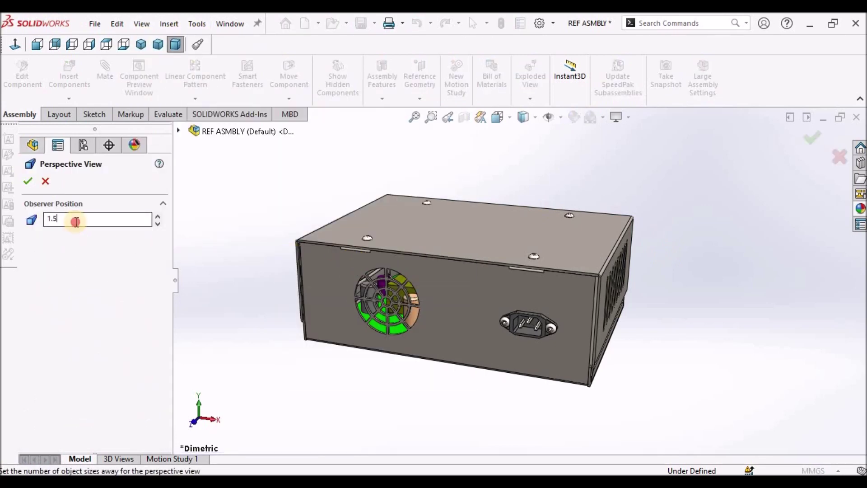
double_click(77, 222)
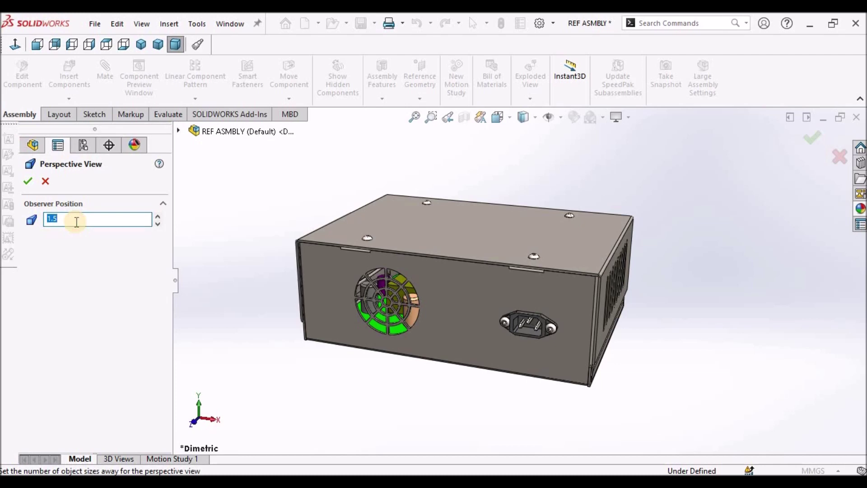
text(0.5)
key(Return)
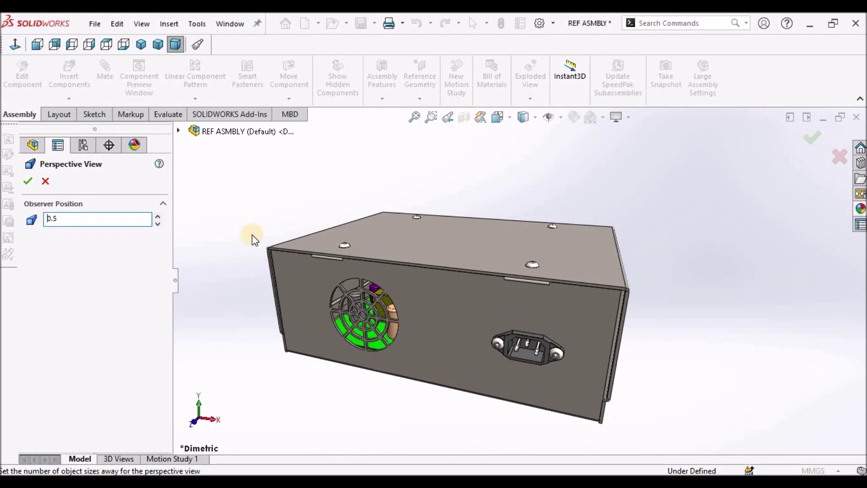
Try observer positions 0.1 and 5, then settle on 1.5 and close the settings.
double_click(88, 218)
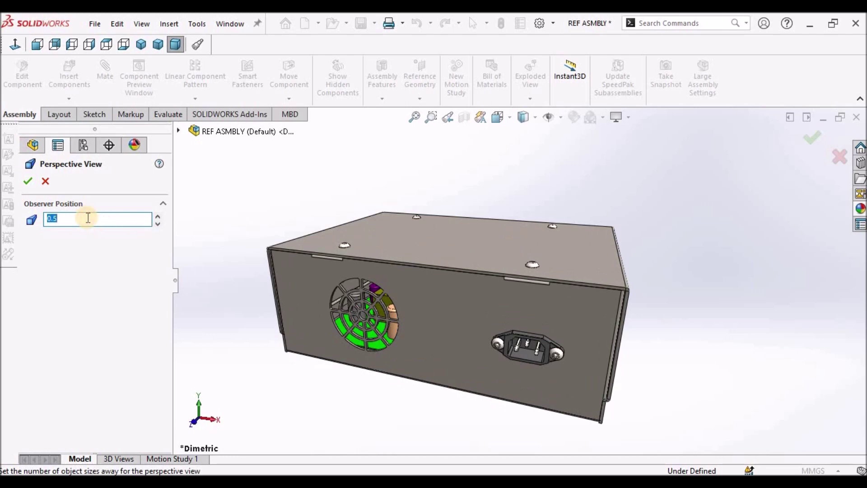
text(0.1)
key(Return)
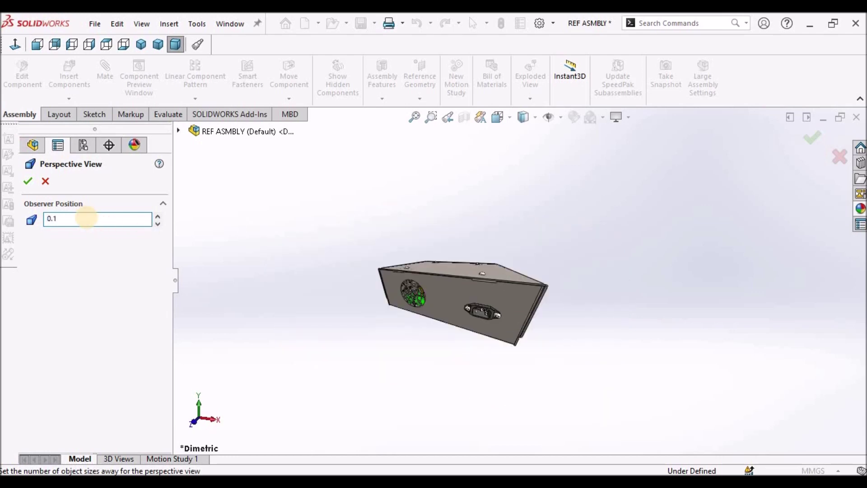
double_click(90, 220)
text(5)
key(Return)
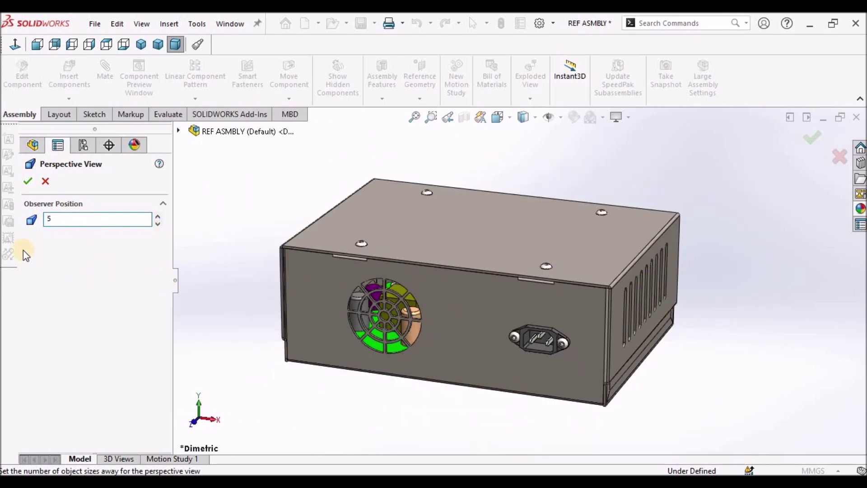
double_click(57, 218)
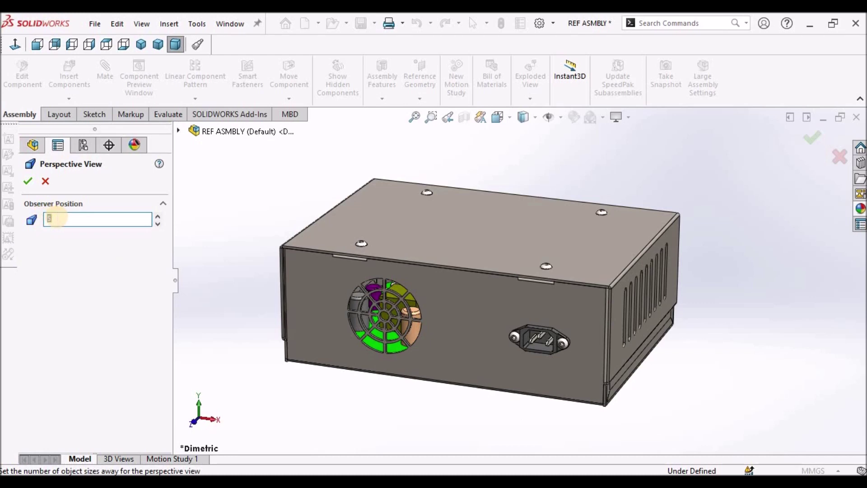
text(1)
key(Return)
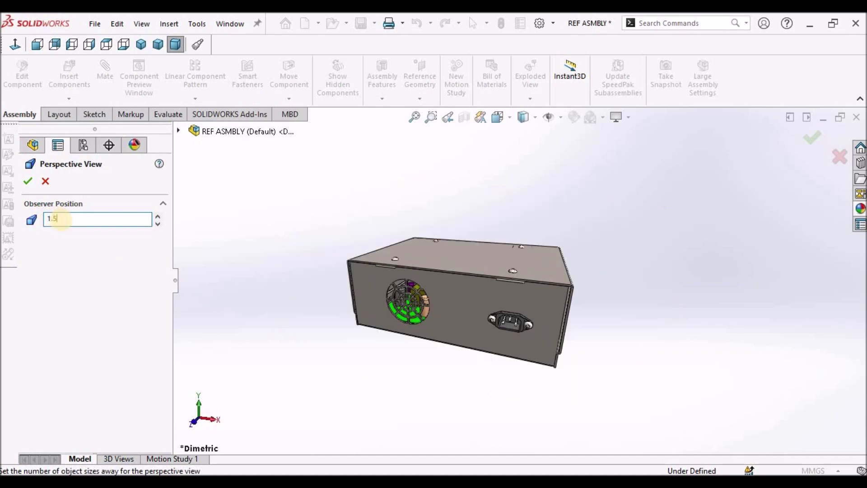
key(Return)
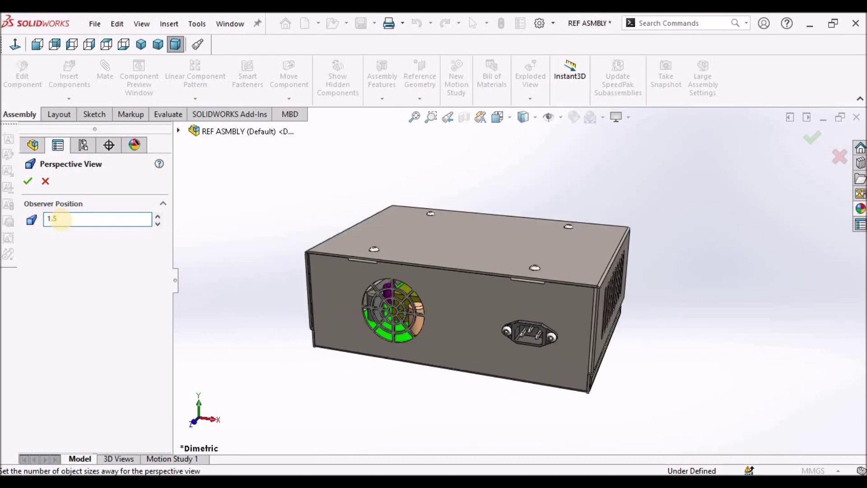
click(53, 180)
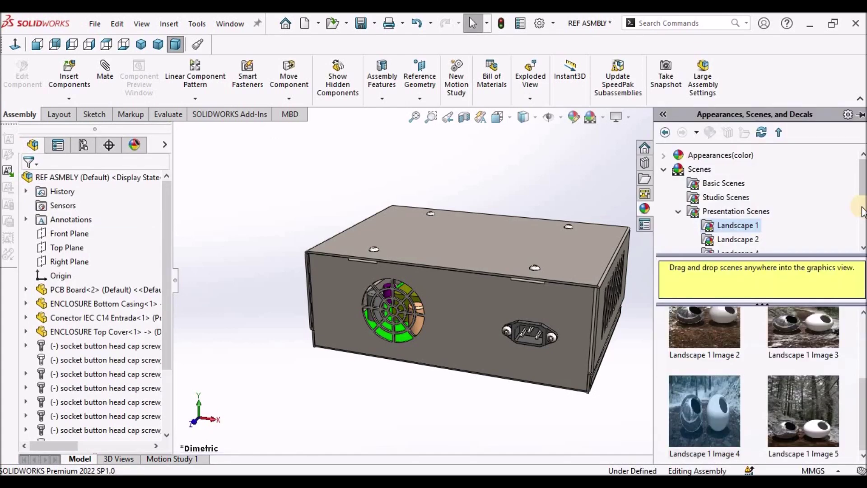
Drag Landscape 1 Image 4 into the graphics area as the snowy forest background.
mouse_move(713, 409)
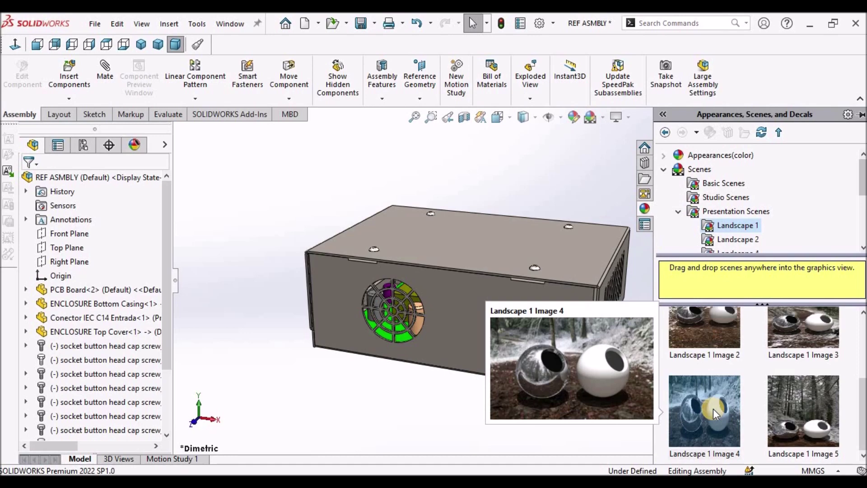
drag(714, 408, 405, 230)
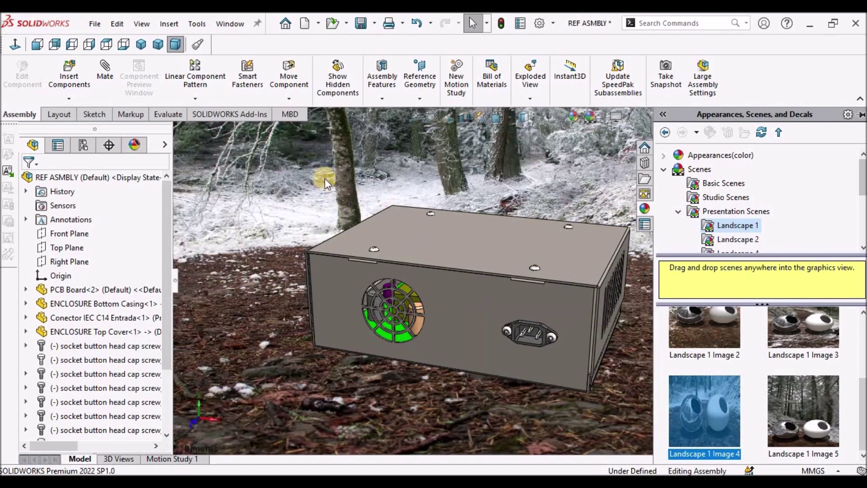
scroll(582, 279, up, 3)
scroll(496, 275, down, 2)
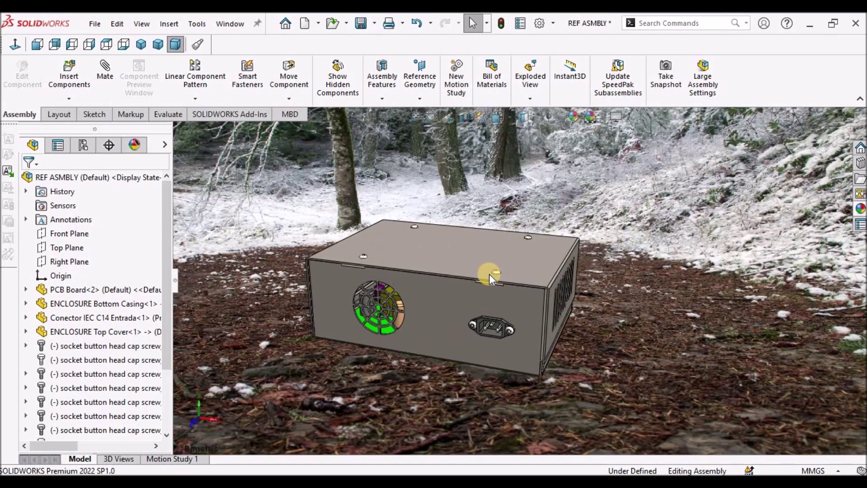
click(618, 117)
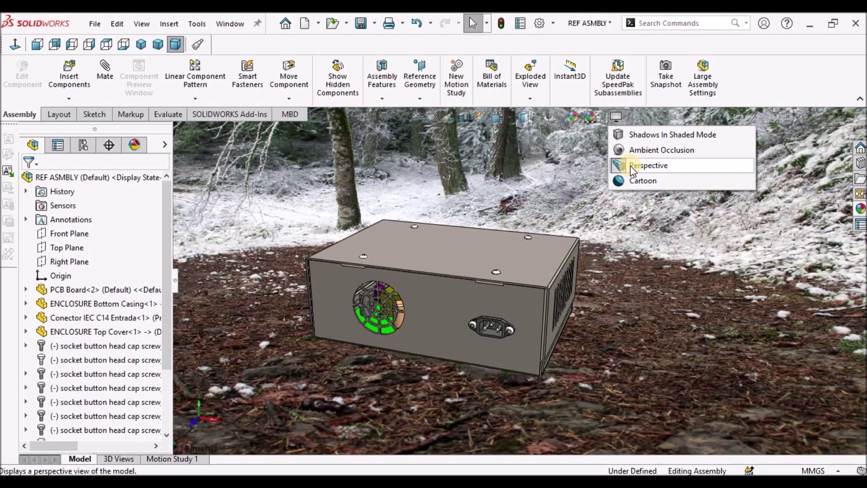
Toggle perspective on and off twice to compare the enclosure in the snowy scene.
click(632, 167)
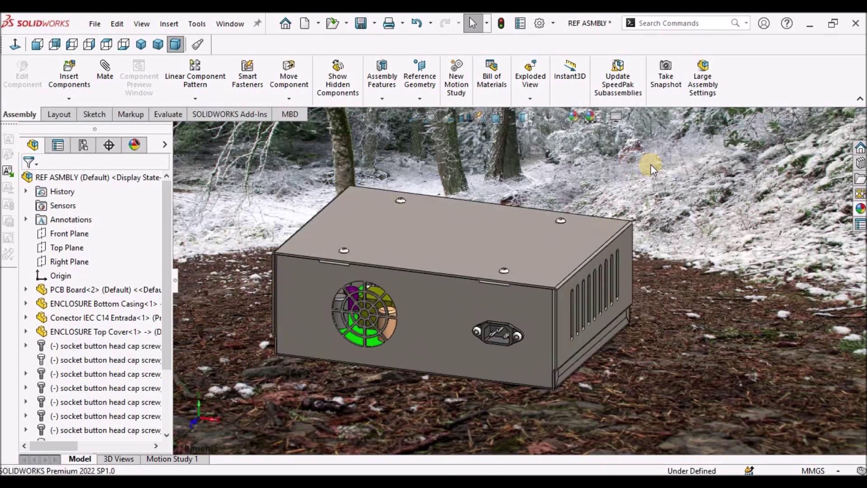
click(626, 121)
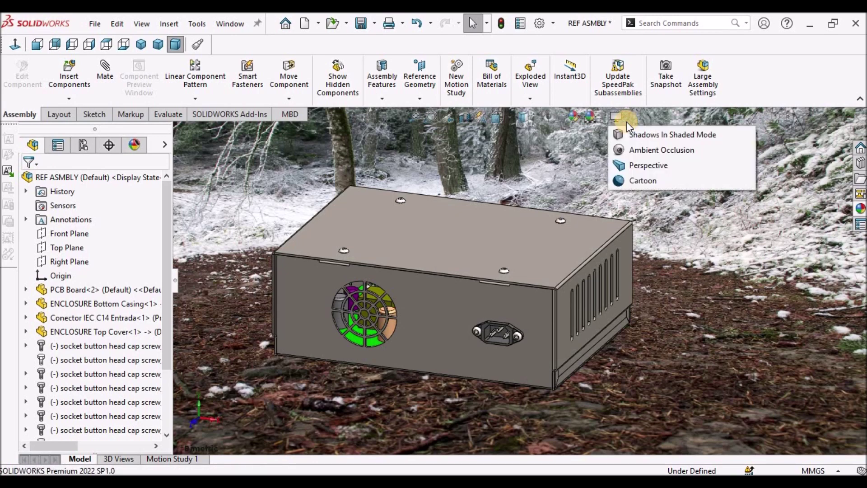
click(630, 166)
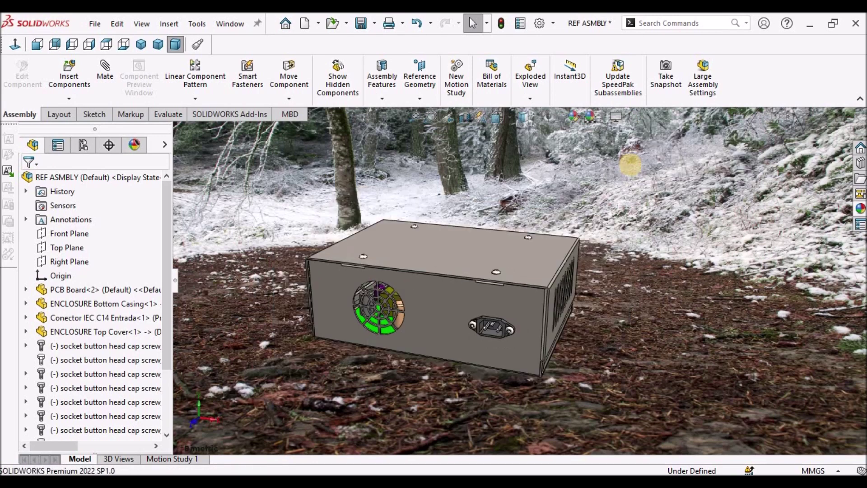
click(624, 118)
click(637, 165)
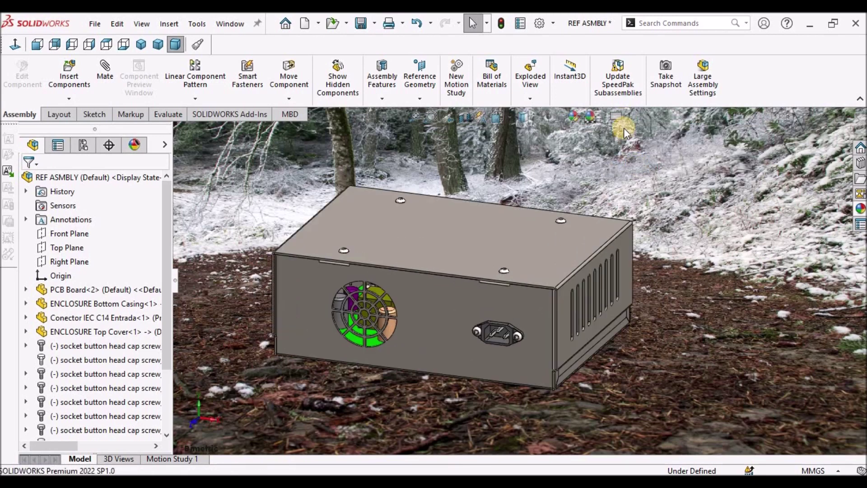
click(623, 119)
click(637, 166)
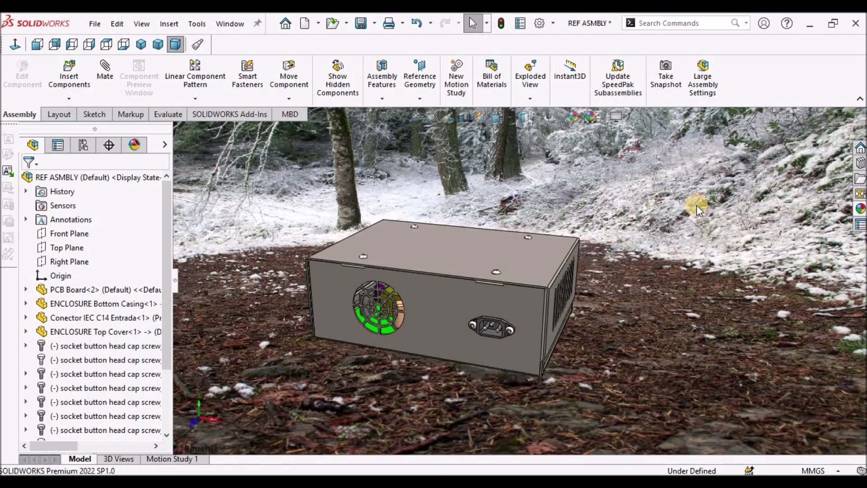